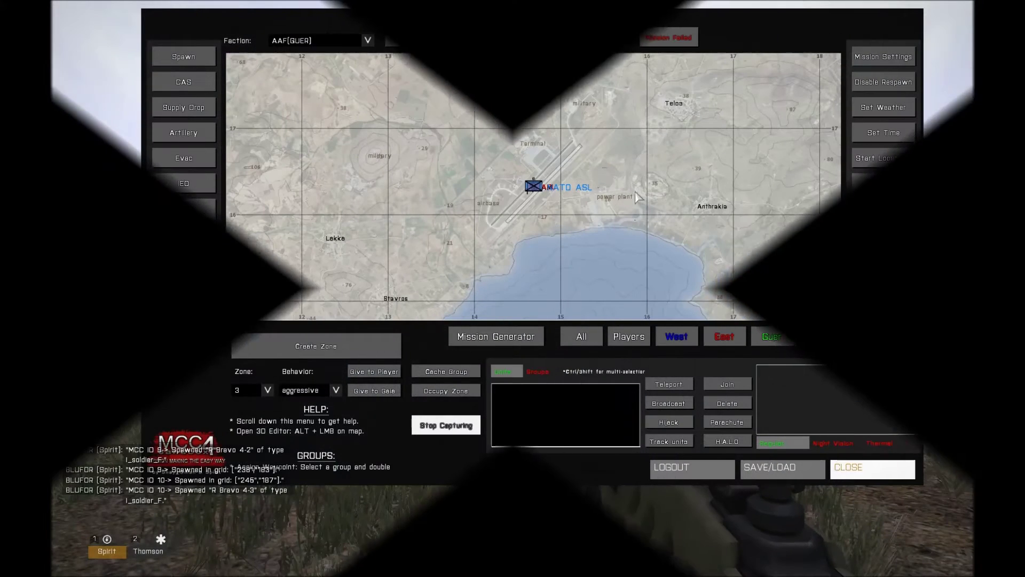
# Examine the faction zones and their groups across the whole island map and the terrain around the central airbase and Athira.
pyautogui.scroll(-3, 592, 209)
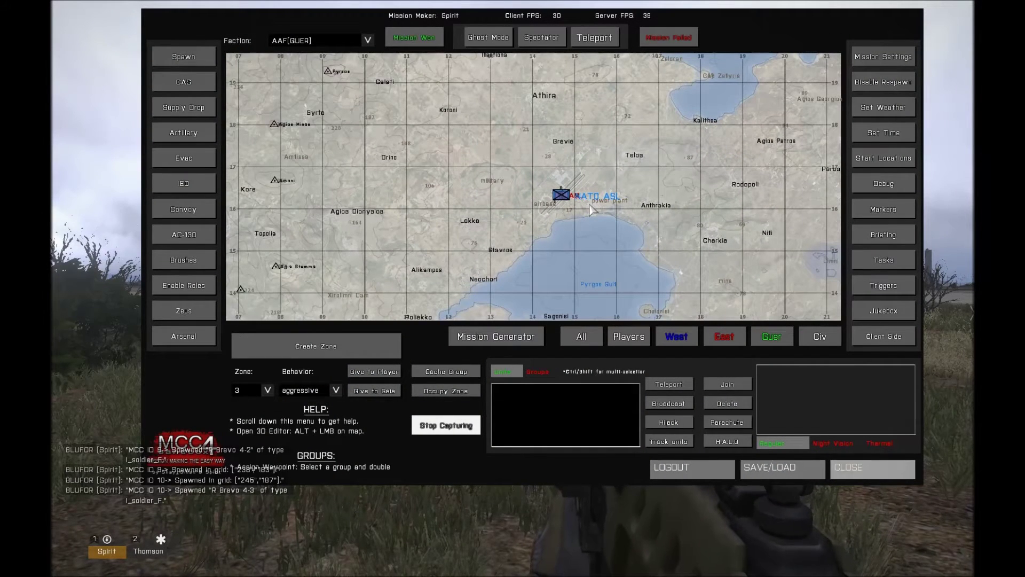
pyautogui.scroll(-4, 591, 209)
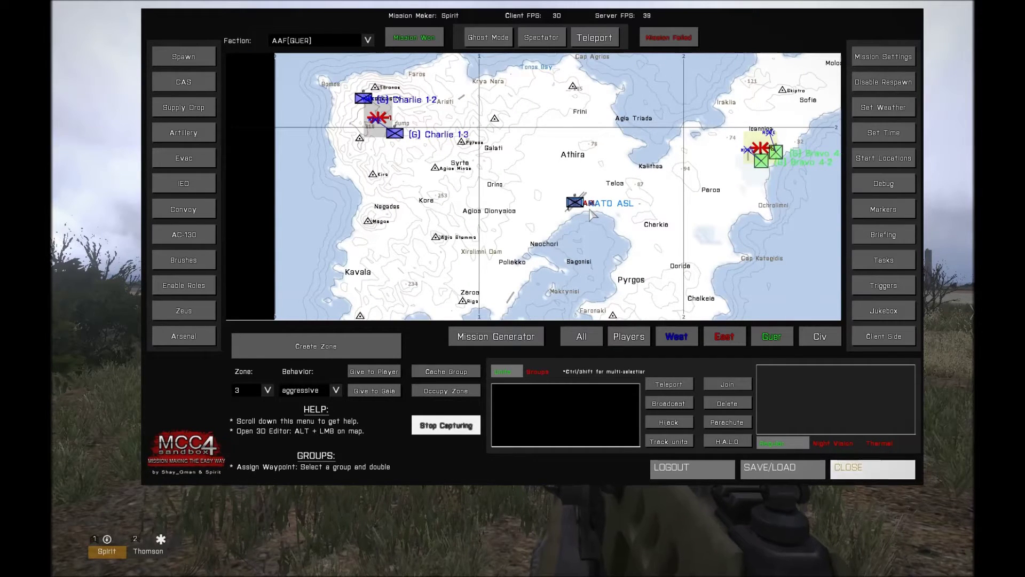
pyautogui.scroll(-3, 590, 211)
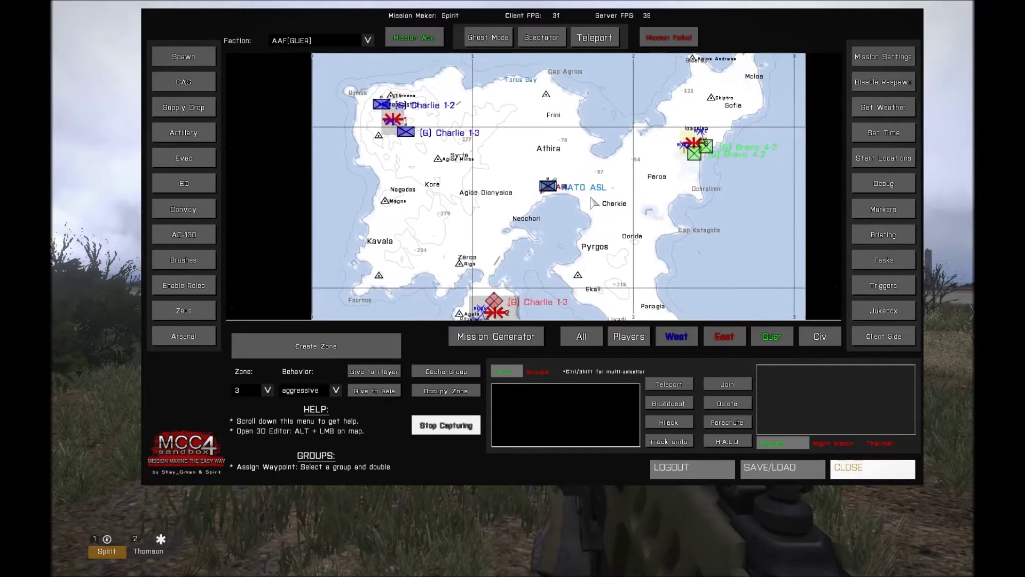
pyautogui.moveTo(555, 256); pyautogui.dragTo(509, 233)
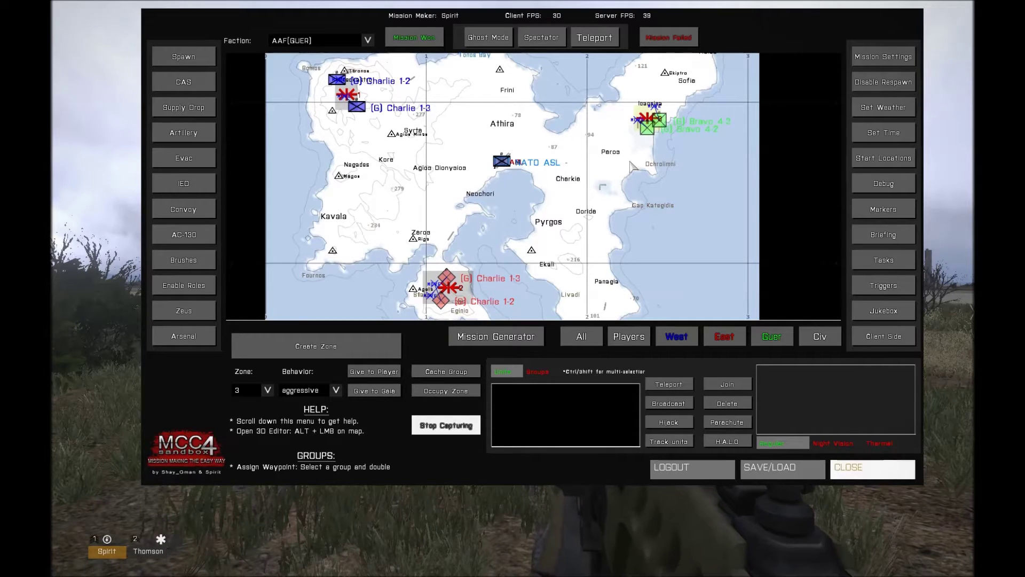
pyautogui.scroll(-1, 575, 204)
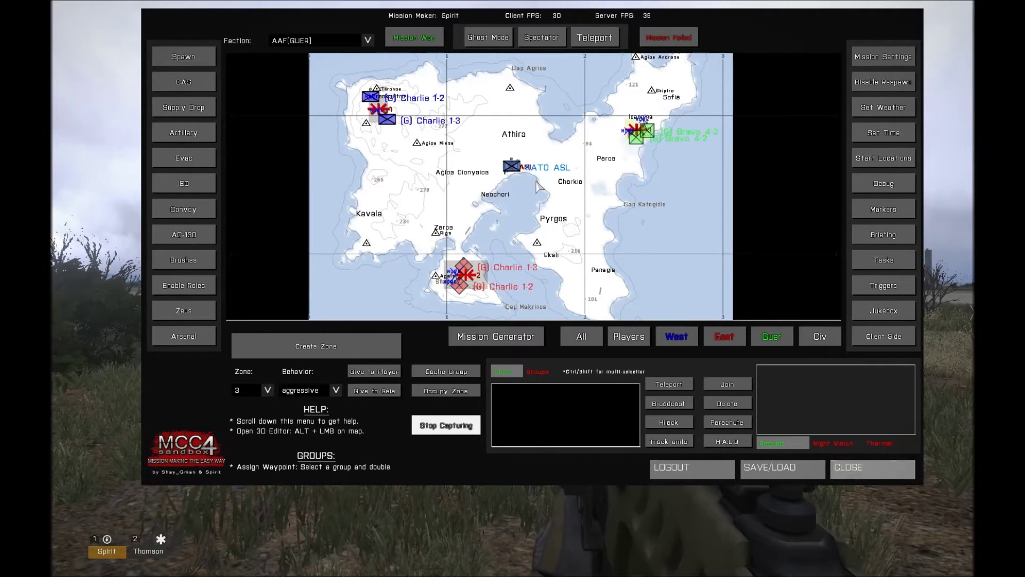
pyautogui.scroll(3, 510, 159)
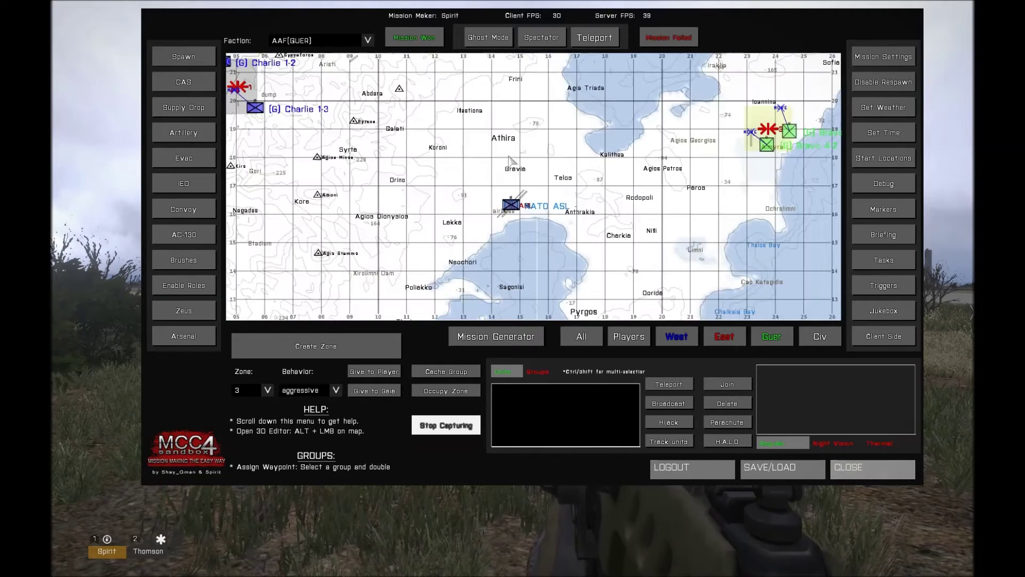
pyautogui.scroll(3, 510, 159)
pyautogui.scroll(3, 513, 169)
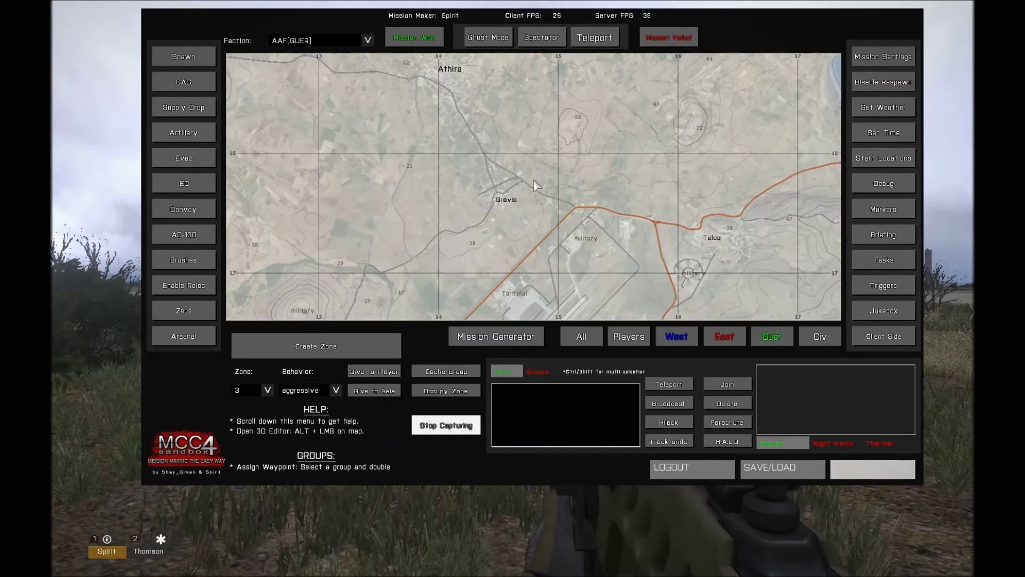
pyautogui.scroll(-1, 504, 184)
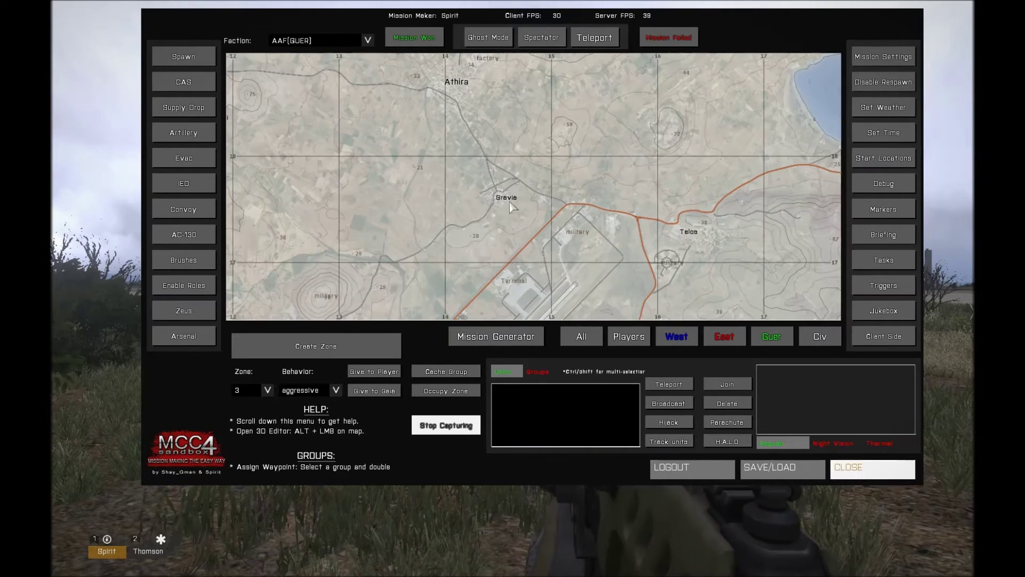
pyautogui.scroll(-5, 513, 208)
pyautogui.scroll(3, 528, 219)
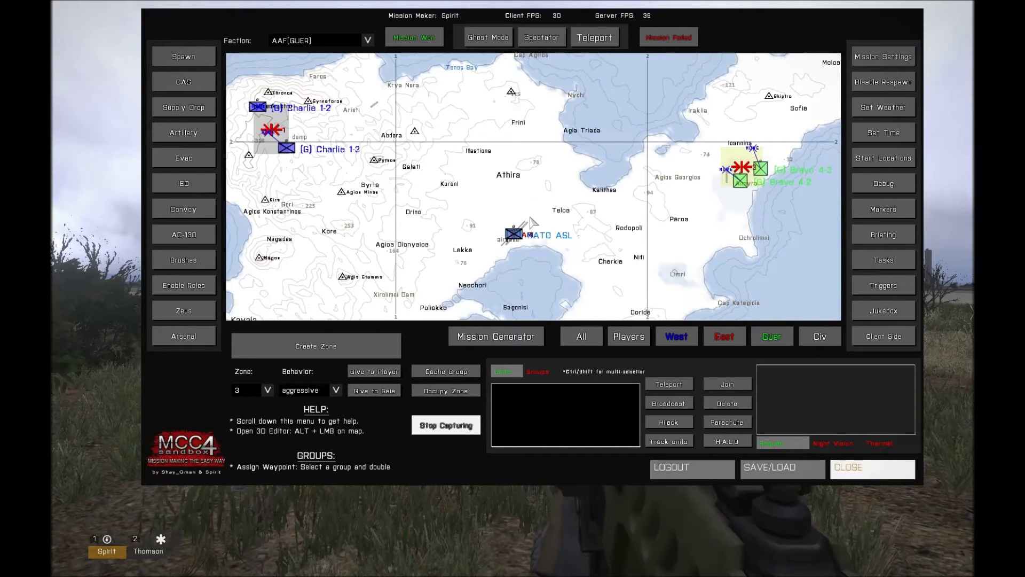
pyautogui.scroll(3, 517, 195)
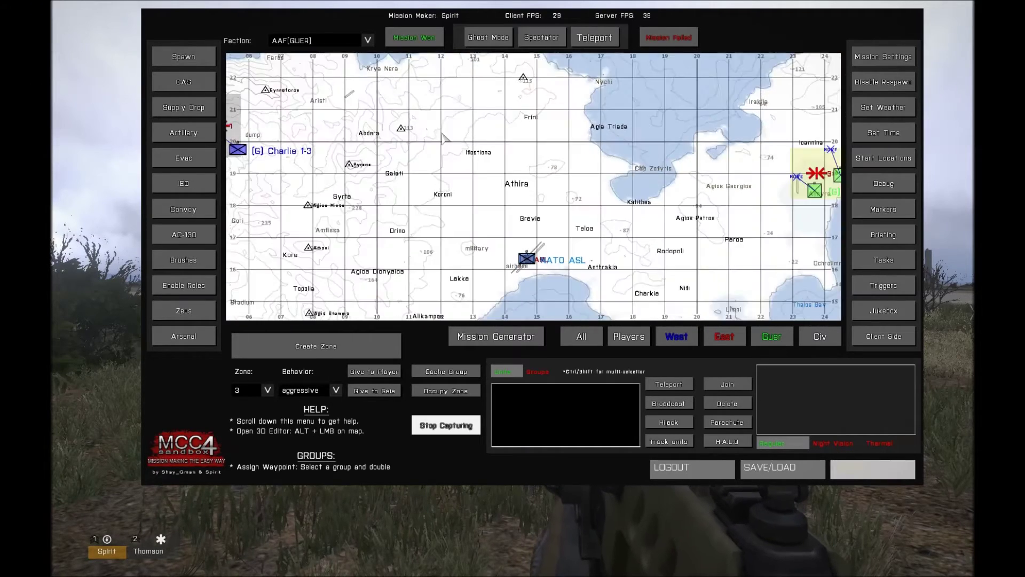
pyautogui.scroll(1, 456, 89)
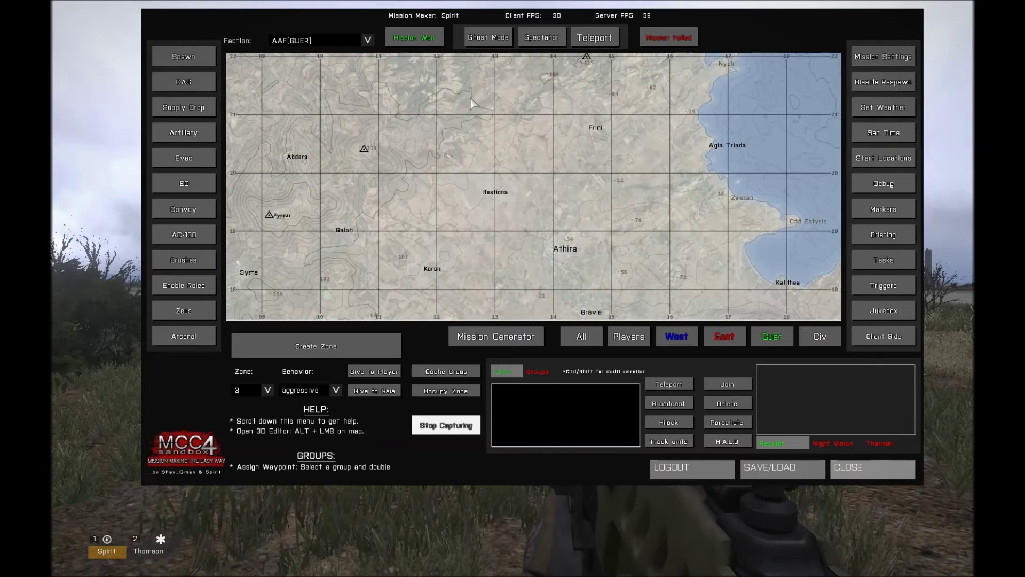
pyautogui.scroll(-4, 473, 102)
pyautogui.scroll(2, 481, 133)
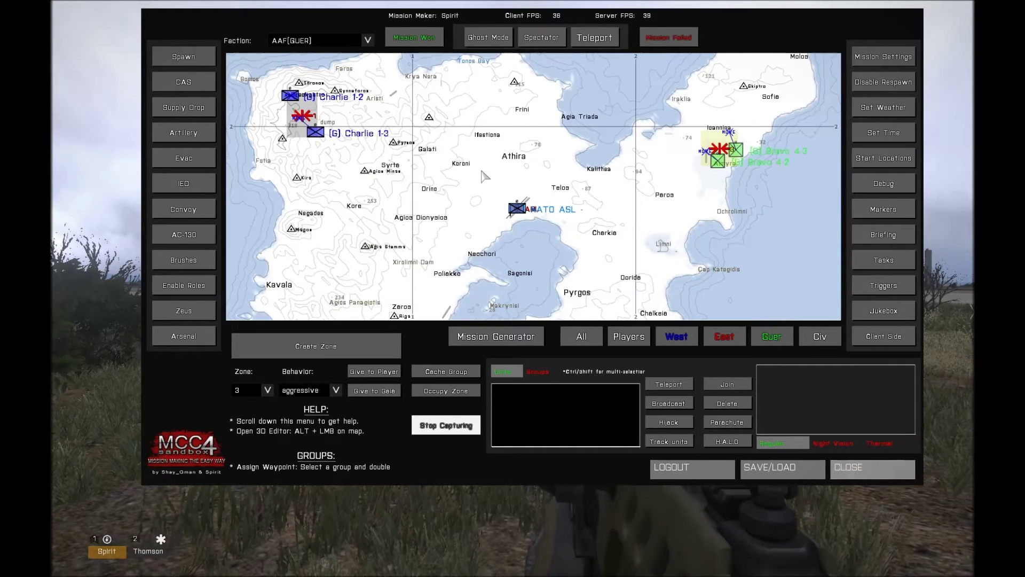
pyautogui.scroll(-1, 487, 170)
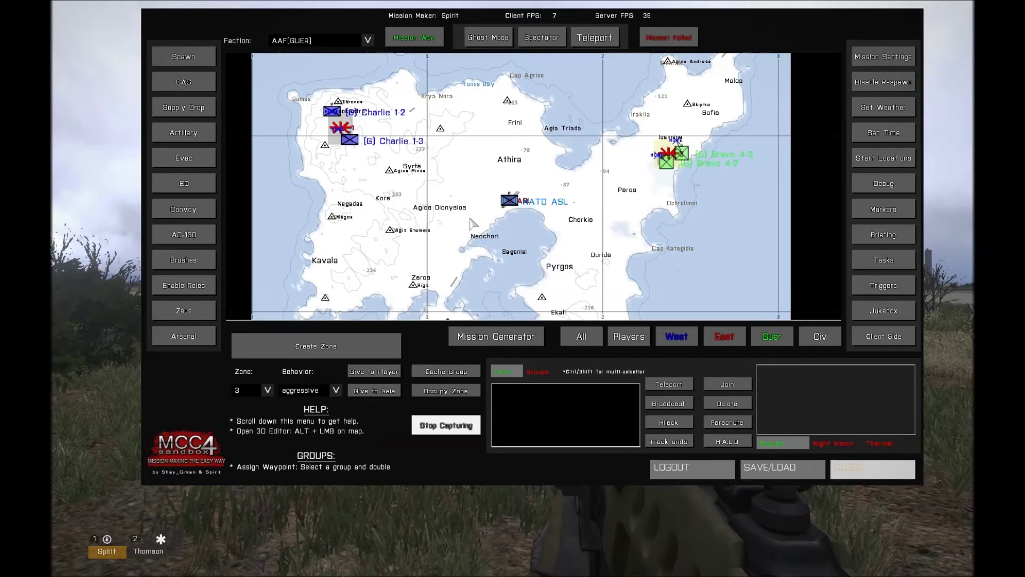
pyautogui.scroll(-2, 470, 219)
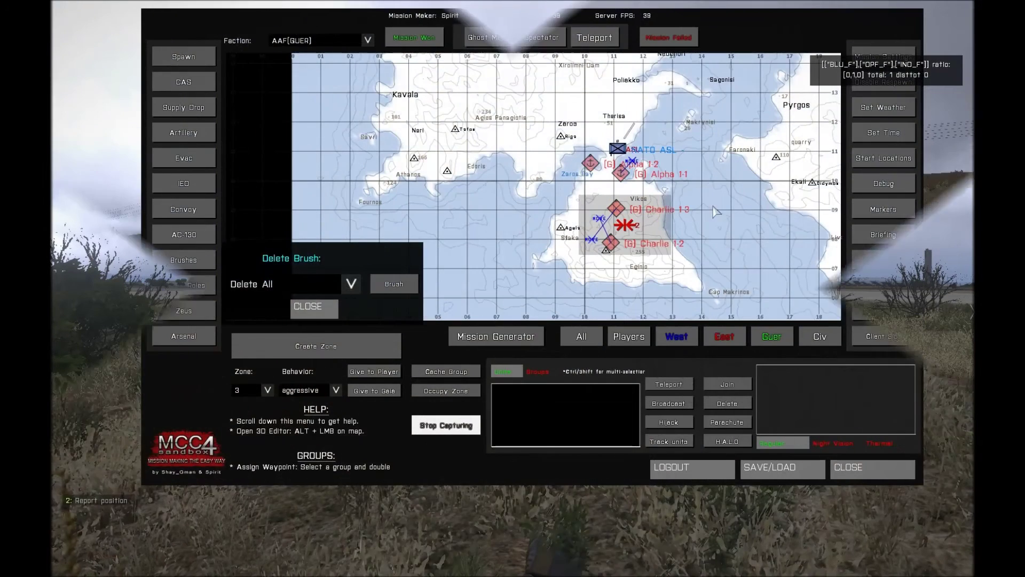
# Teleport the player from the AAC airfield near the southern zone to the inland area near Topolia, north-east of Kavala.
pyautogui.scroll(-2, 635, 170)
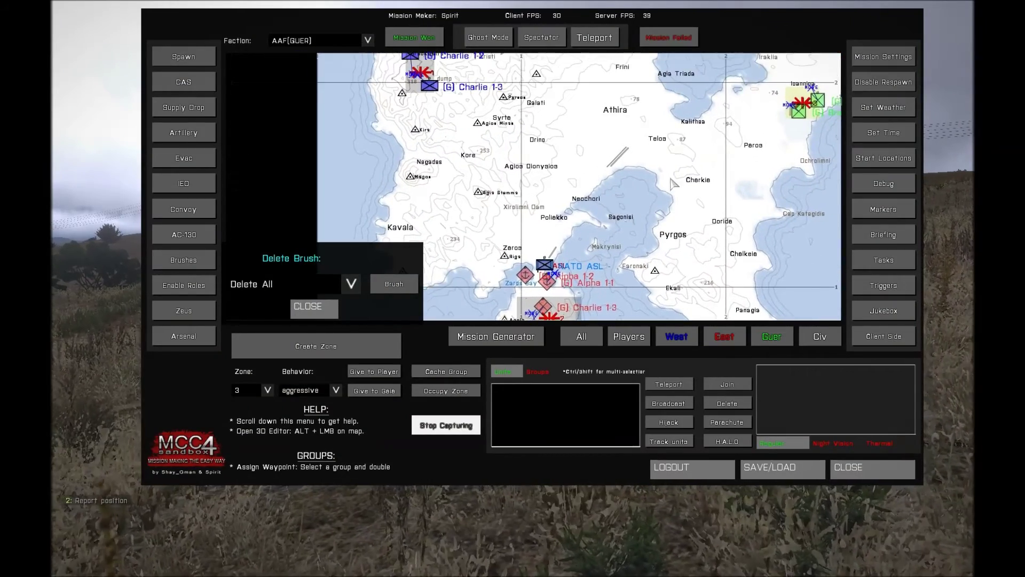
pyautogui.scroll(2, 637, 195)
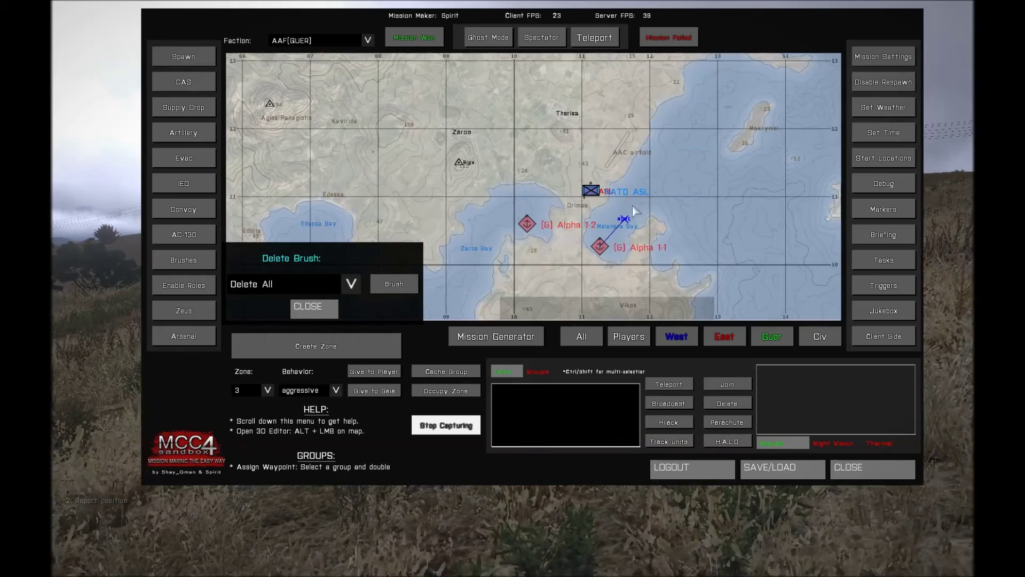
pyautogui.scroll(-1, 611, 219)
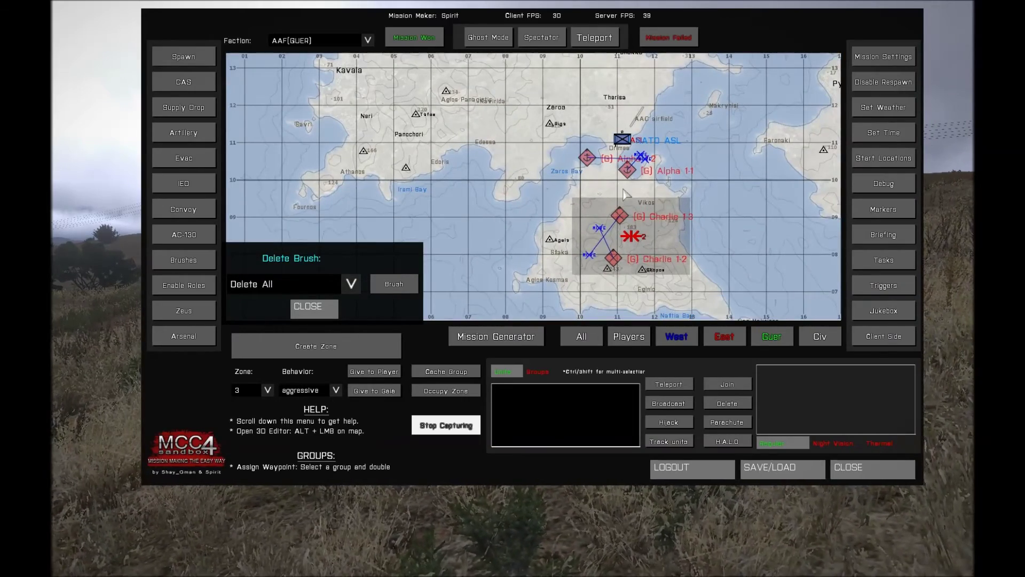
pyautogui.scroll(-2, 618, 234)
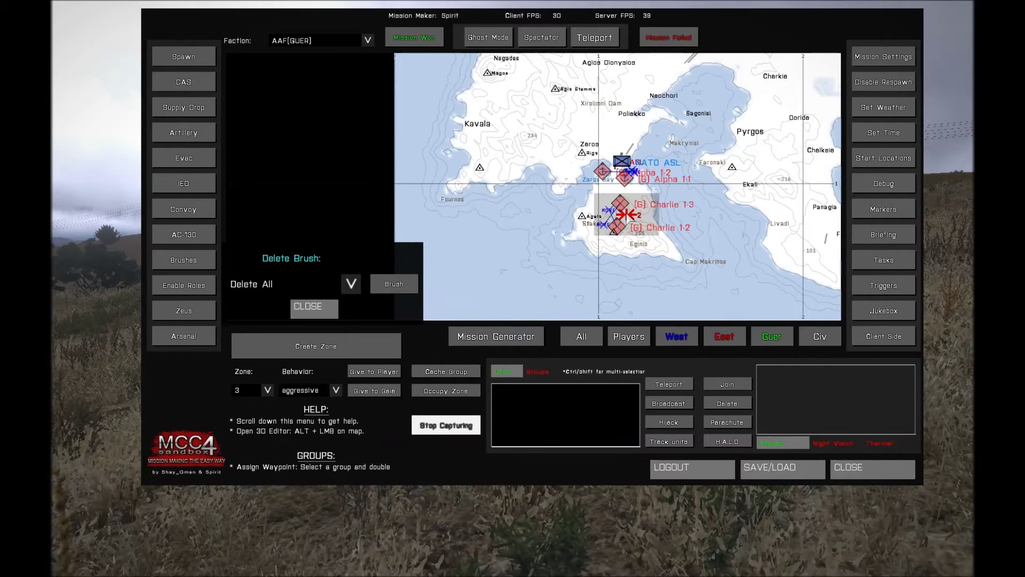
pyautogui.scroll(2, 632, 222)
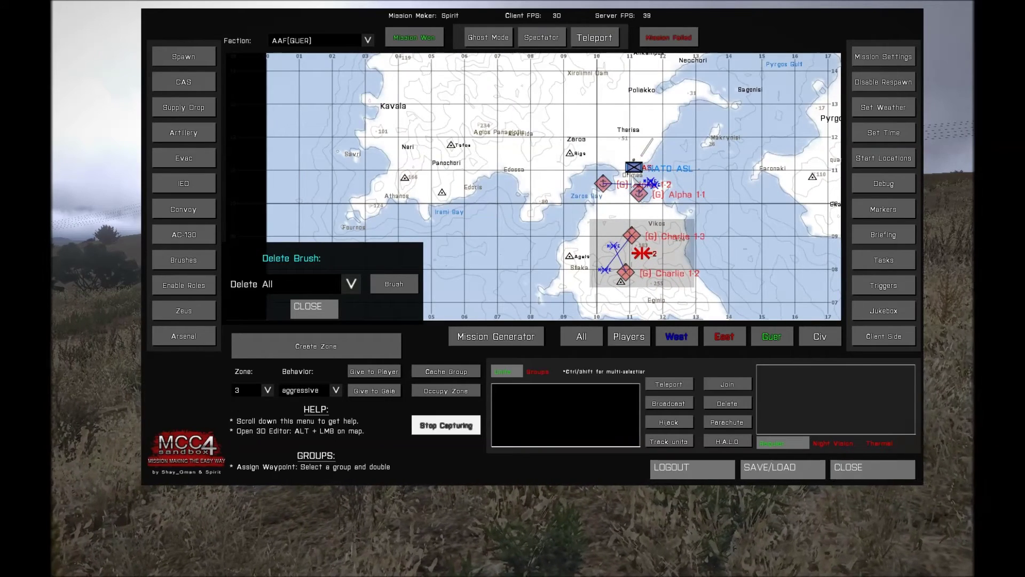
pyautogui.scroll(-3, 615, 180)
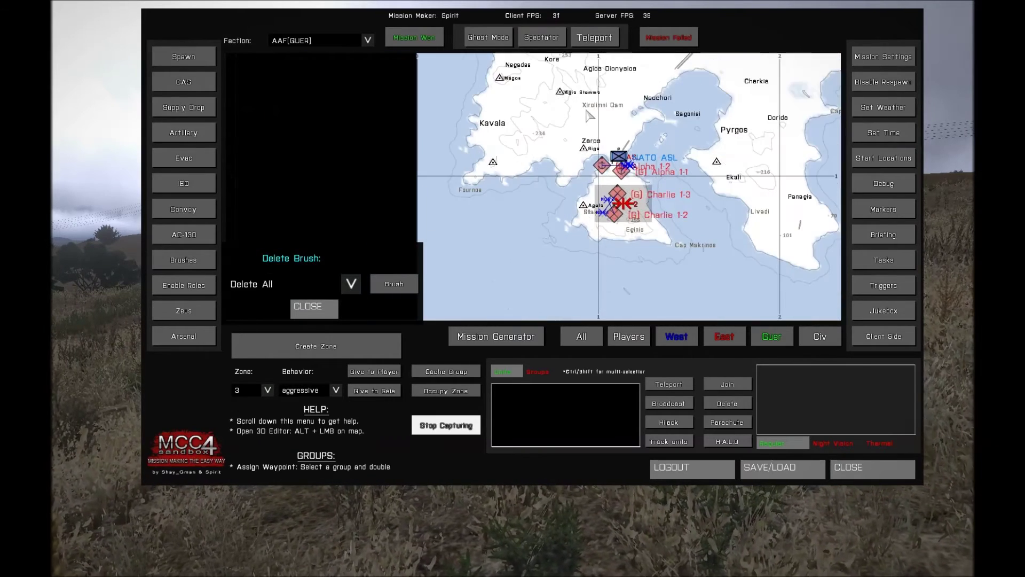
pyautogui.click(595, 37)
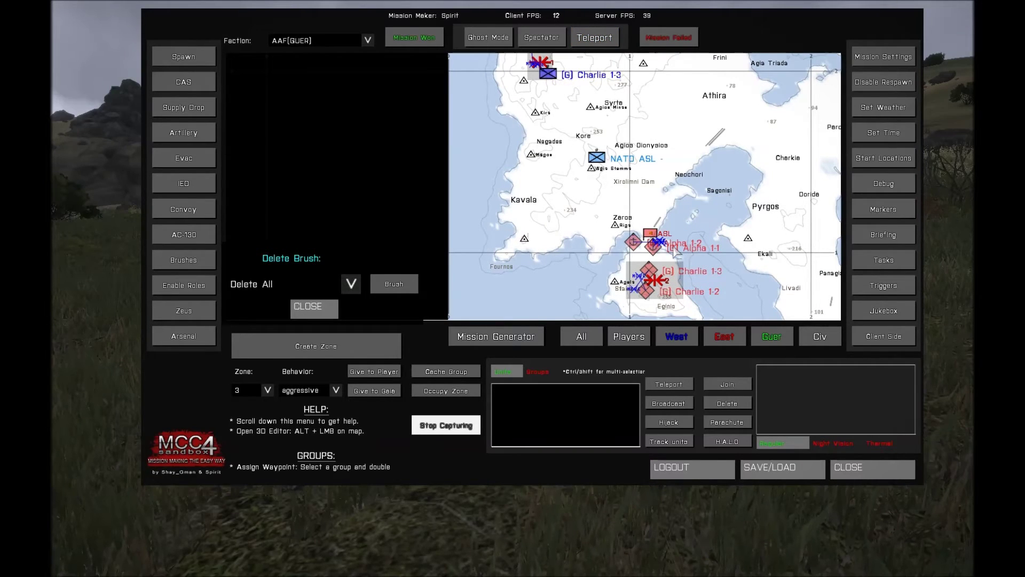
# Examine the groups and waypoints around the player's position near Topolia, between the northwestern and southern zones.
pyautogui.scroll(2, 664, 251)
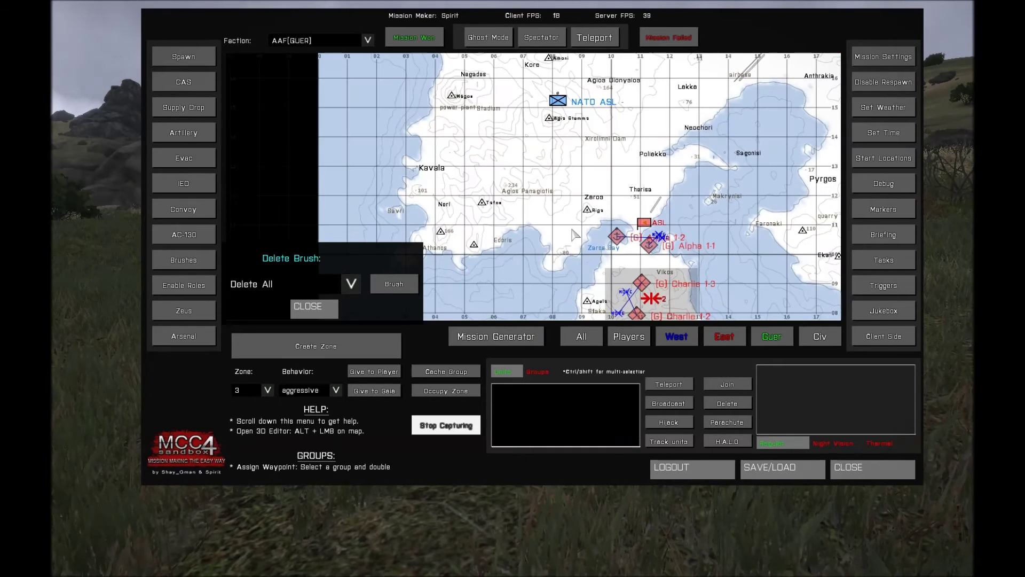
pyautogui.scroll(-1, 680, 248)
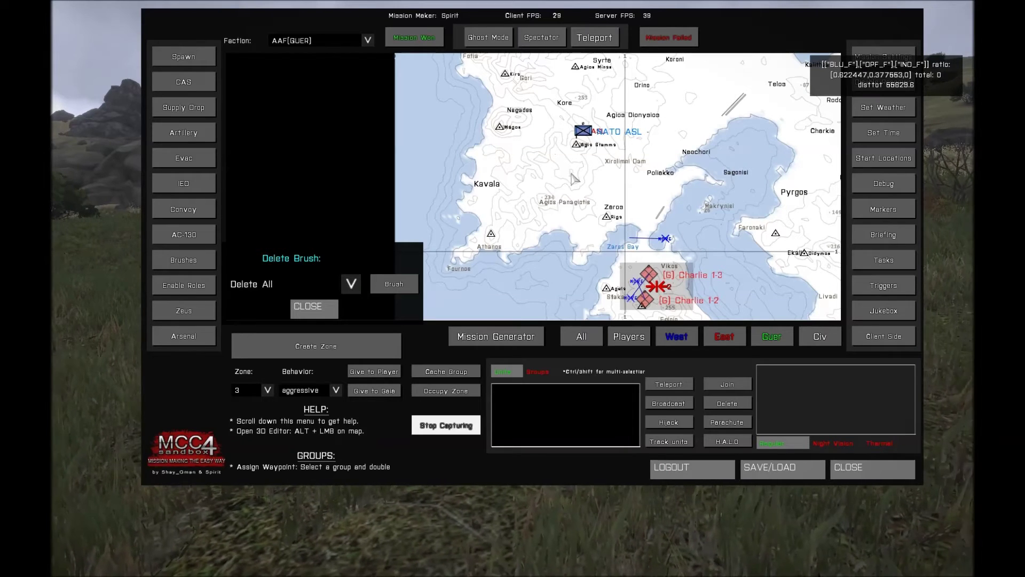
pyautogui.scroll(1, 599, 148)
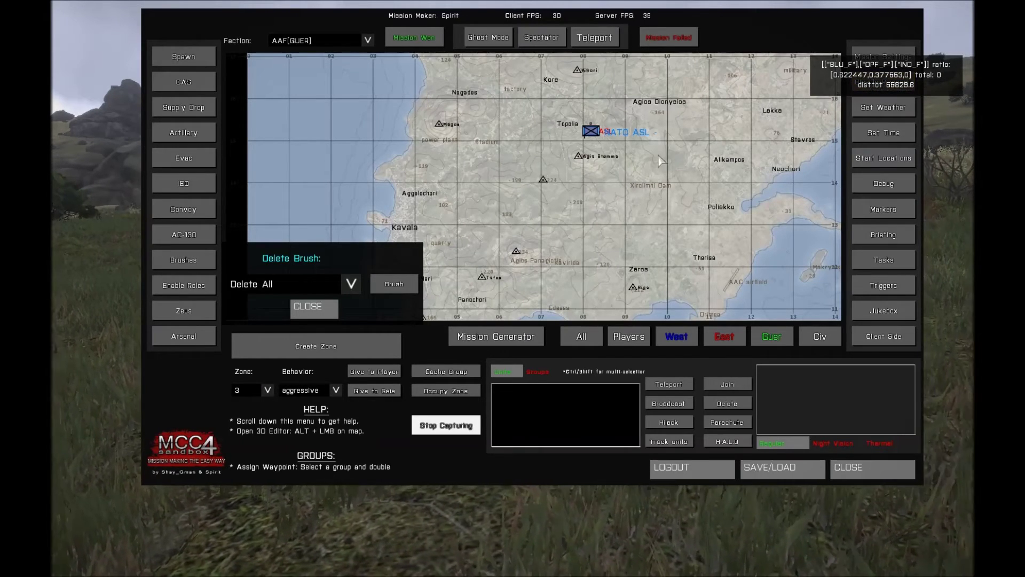
pyautogui.scroll(-3, 662, 163)
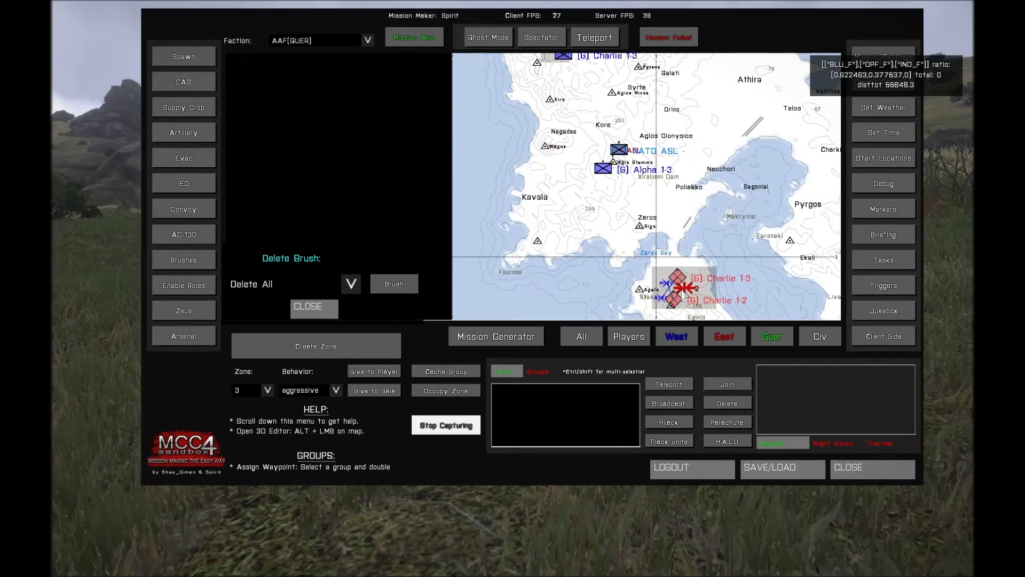
pyautogui.scroll(-2, 694, 289)
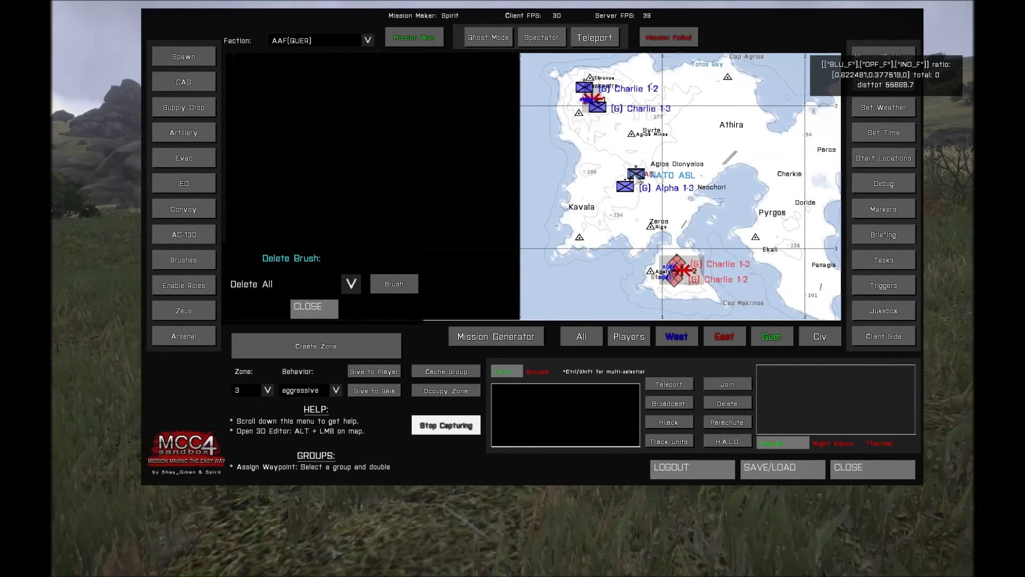
pyautogui.scroll(5, 649, 181)
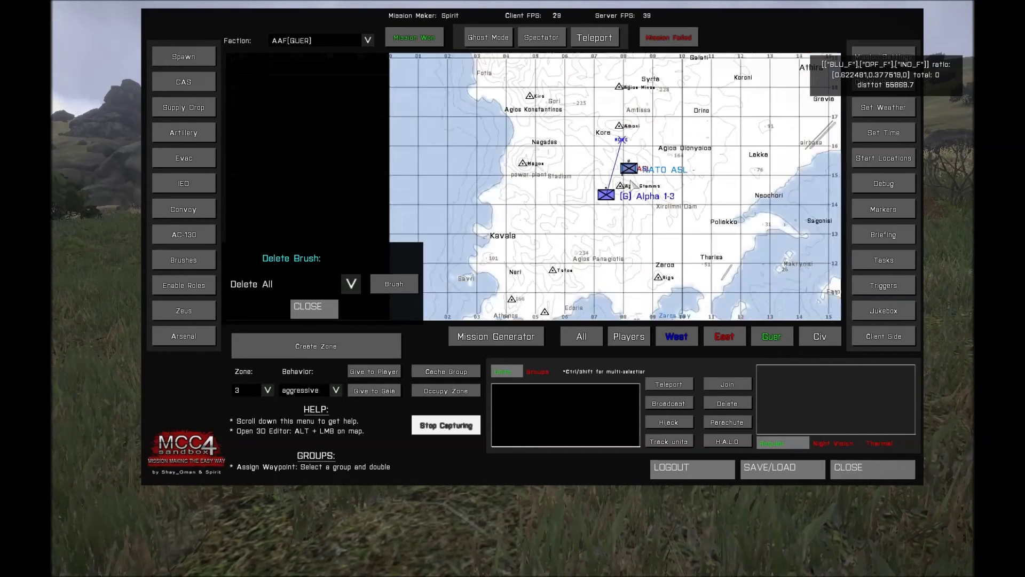
pyautogui.scroll(-2, 585, 182)
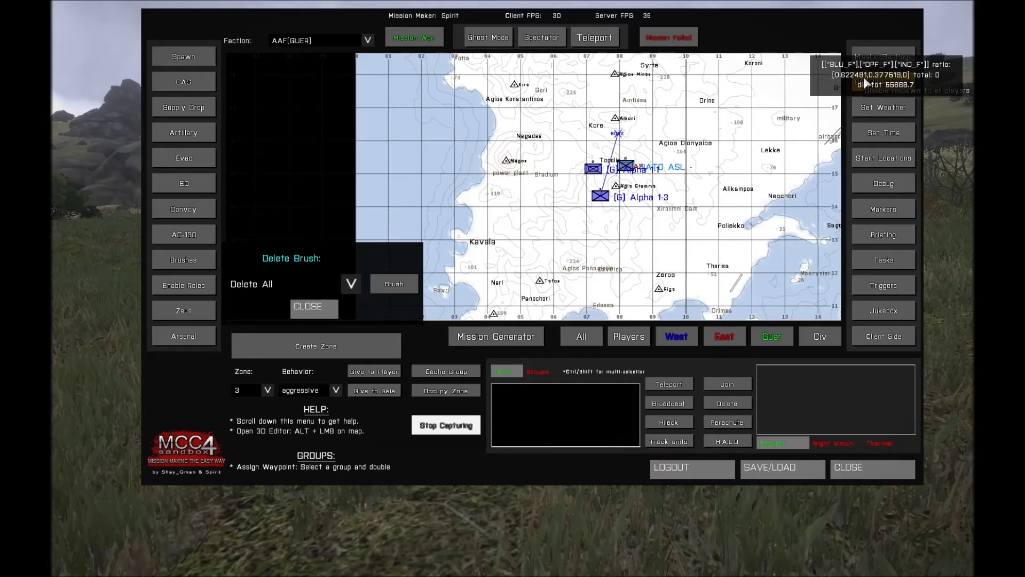
# Examine the groups around Paros near the eastern zone and compare their position with the other zones on the island.
pyautogui.scroll(-3, 693, 202)
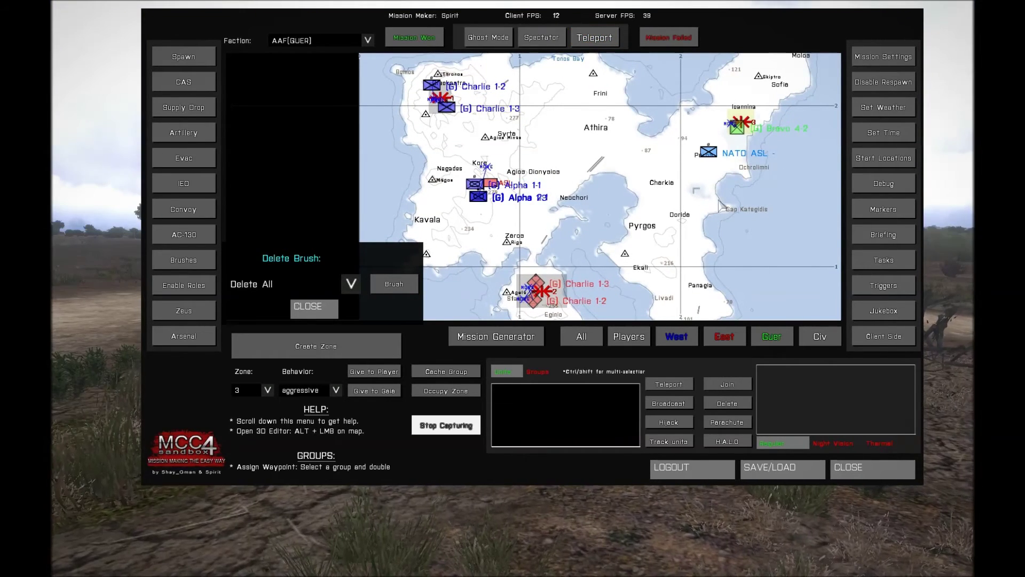
pyautogui.scroll(-2, 684, 167)
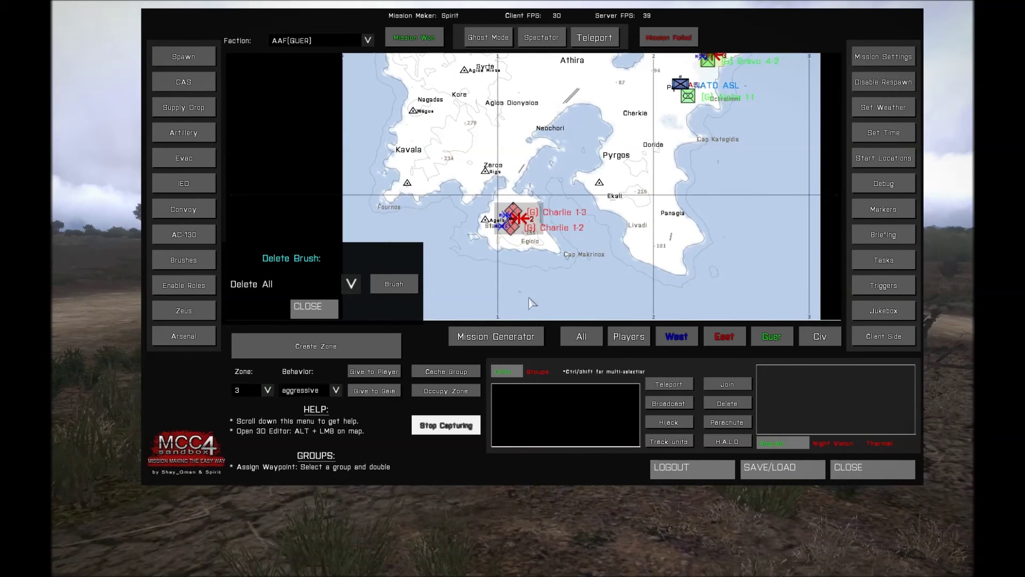
pyautogui.click(373, 343)
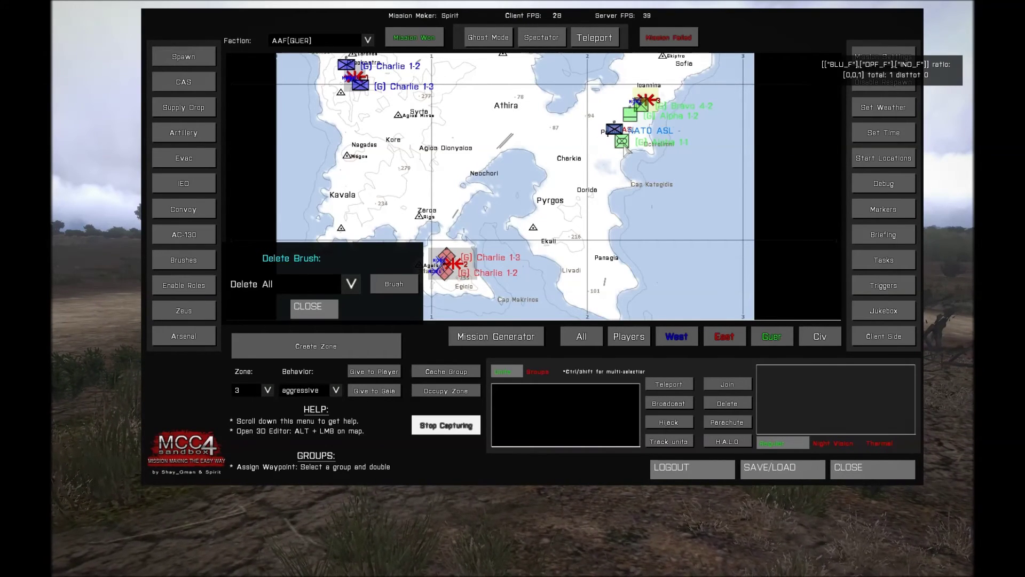
pyautogui.scroll(5, 601, 142)
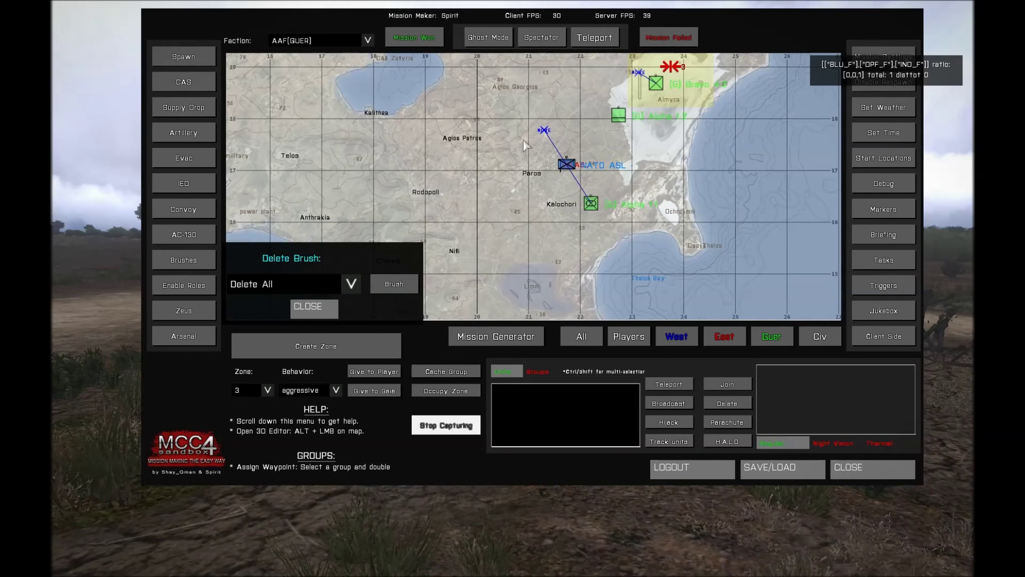
pyautogui.scroll(-5, 552, 179)
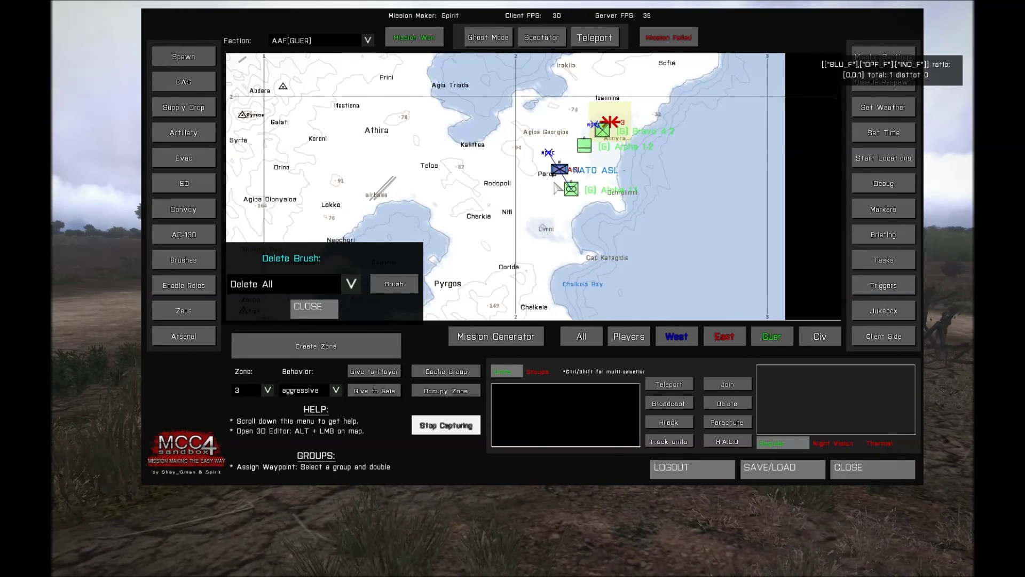
pyautogui.scroll(-2, 557, 188)
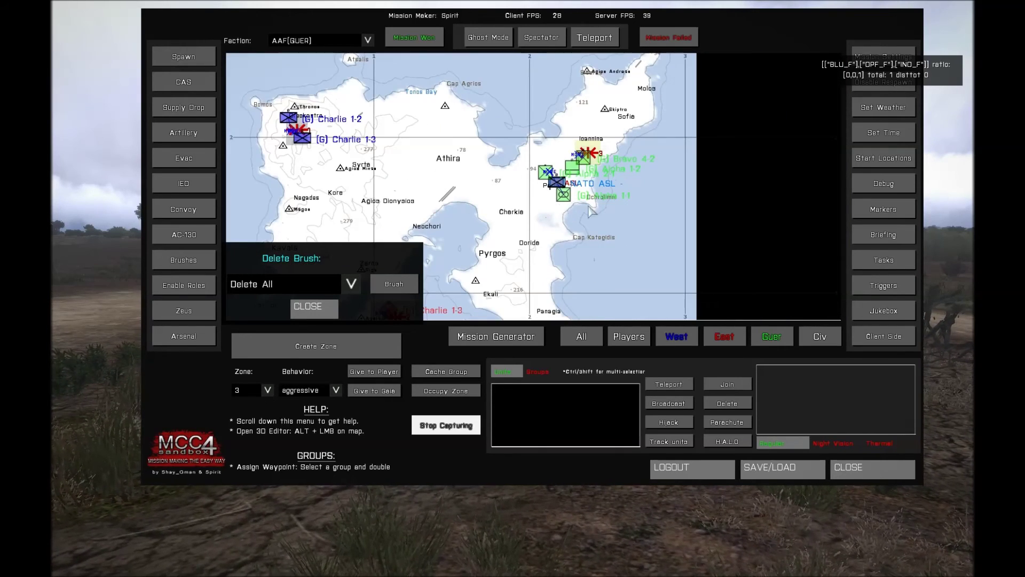
pyautogui.scroll(3, 667, 130)
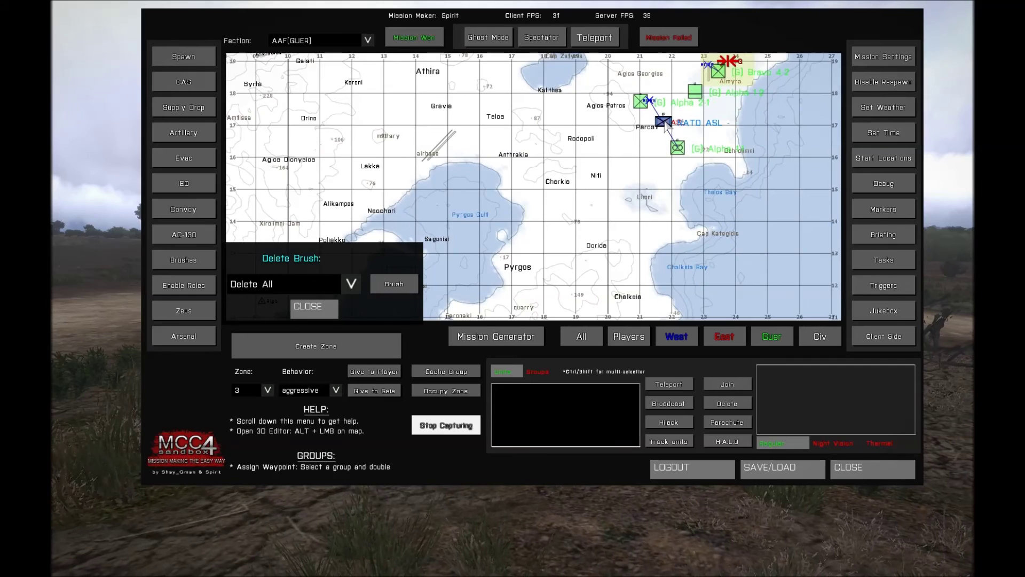
pyautogui.scroll(-2, 609, 190)
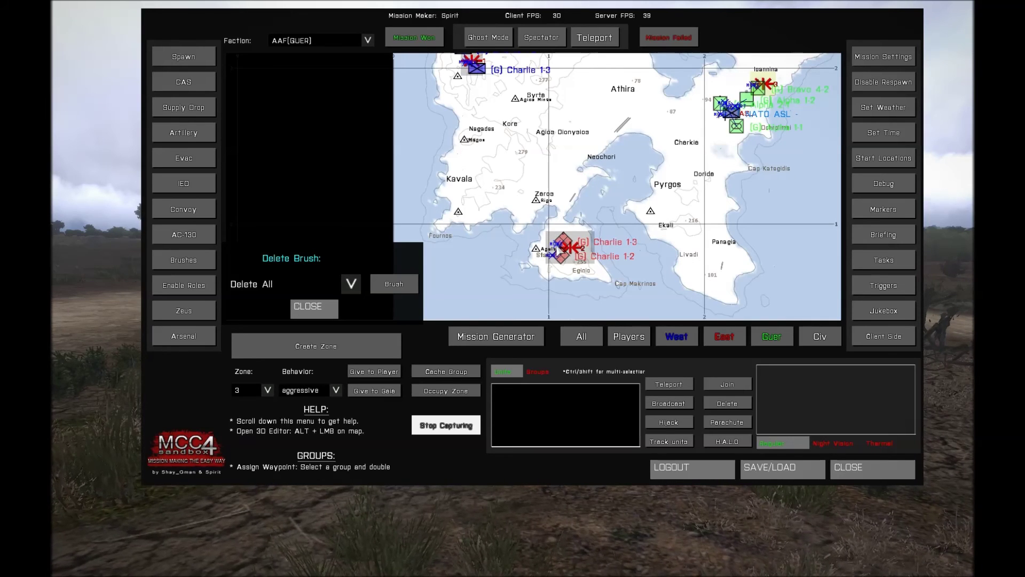
pyautogui.scroll(2, 561, 251)
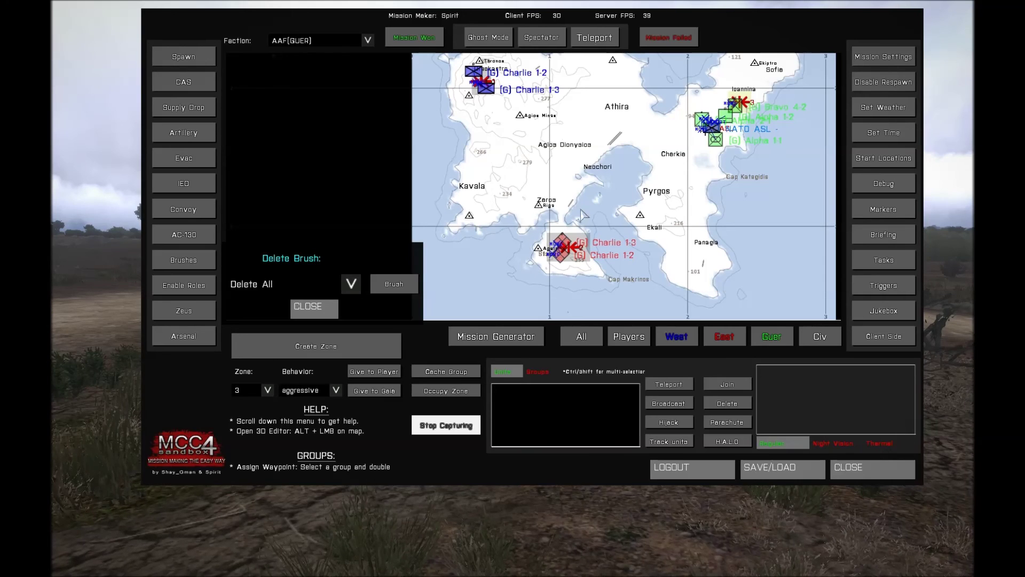
pyautogui.moveTo(613, 204); pyautogui.dragTo(592, 214)
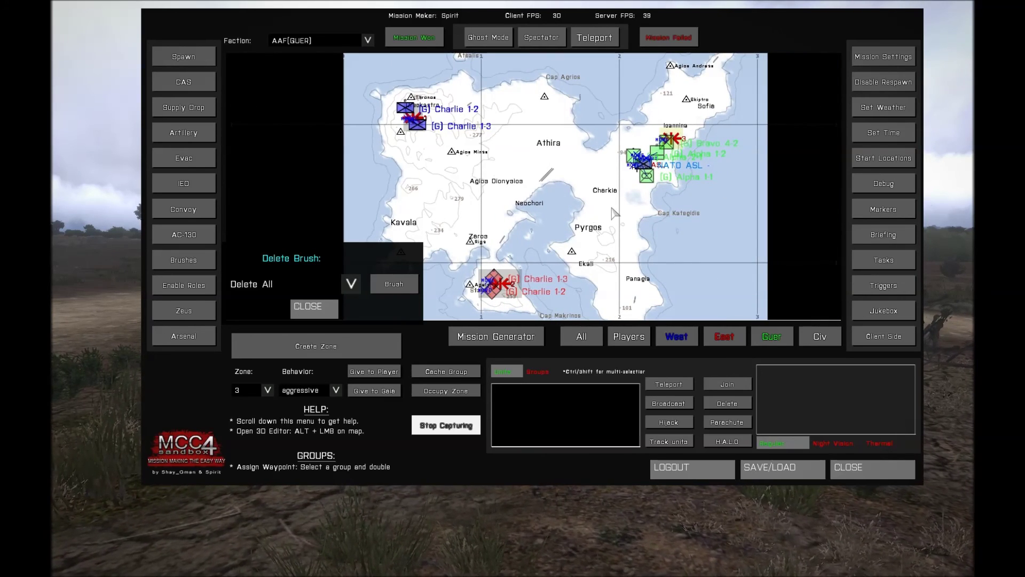